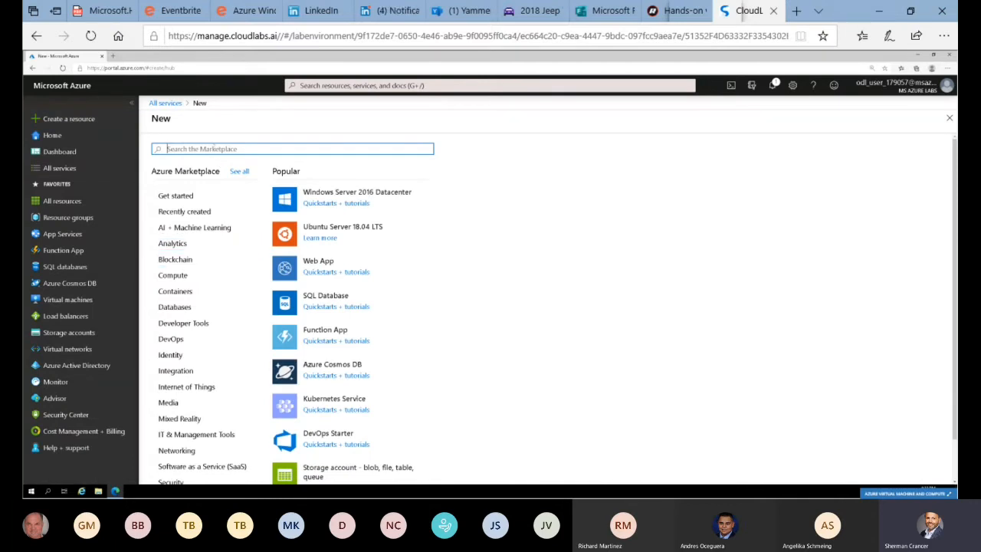
Find the Virtual network resource in the Marketplace's Networking category and start creating it
text(networ)
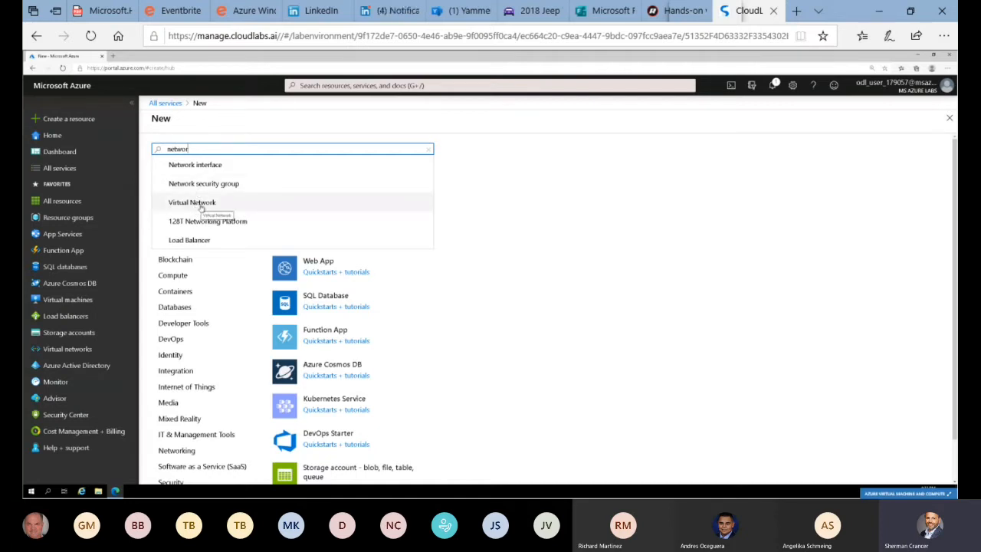
click(182, 452)
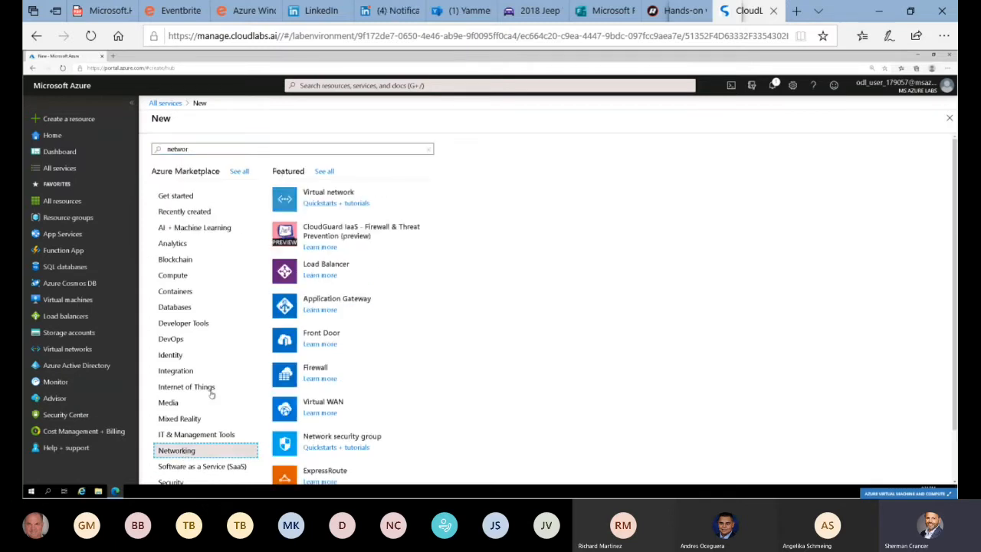
click(322, 196)
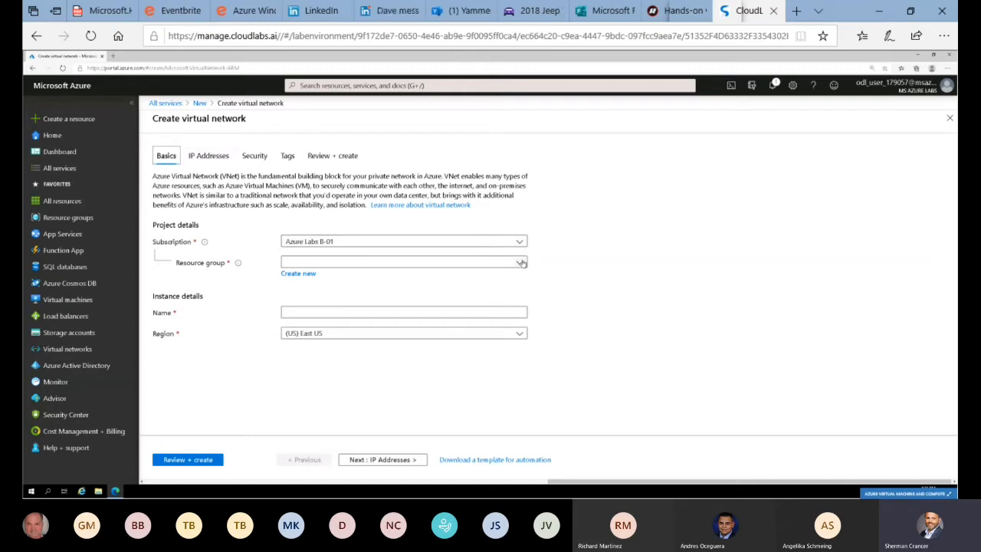
Assign the virtual network to the existing resource group azvmrg-179057 and name it DemoLabVnet1
click(521, 263)
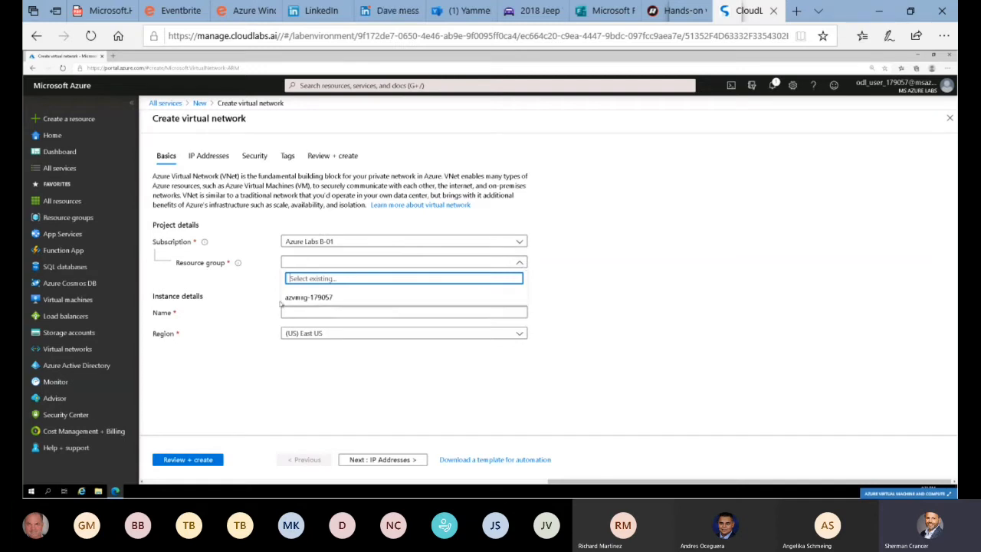
click(308, 300)
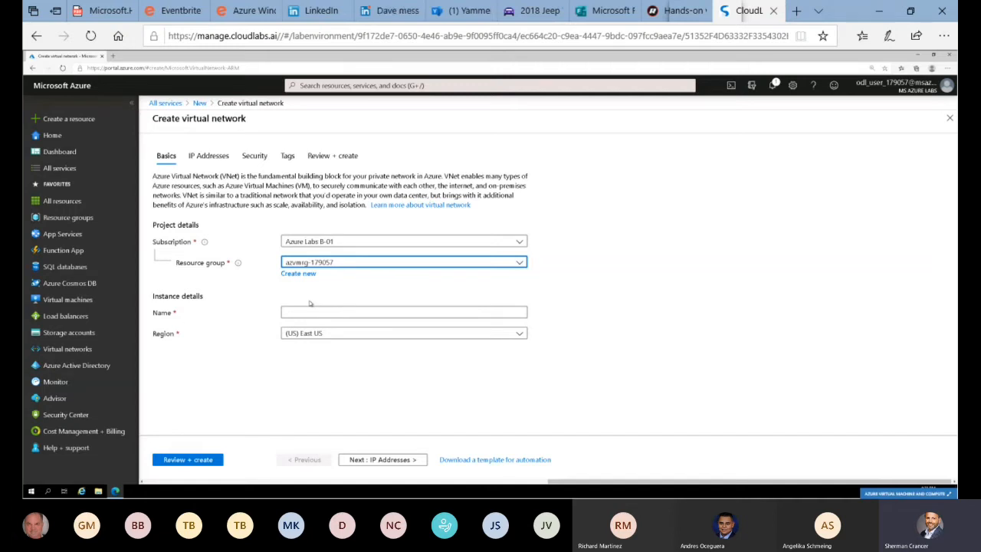
click(315, 313)
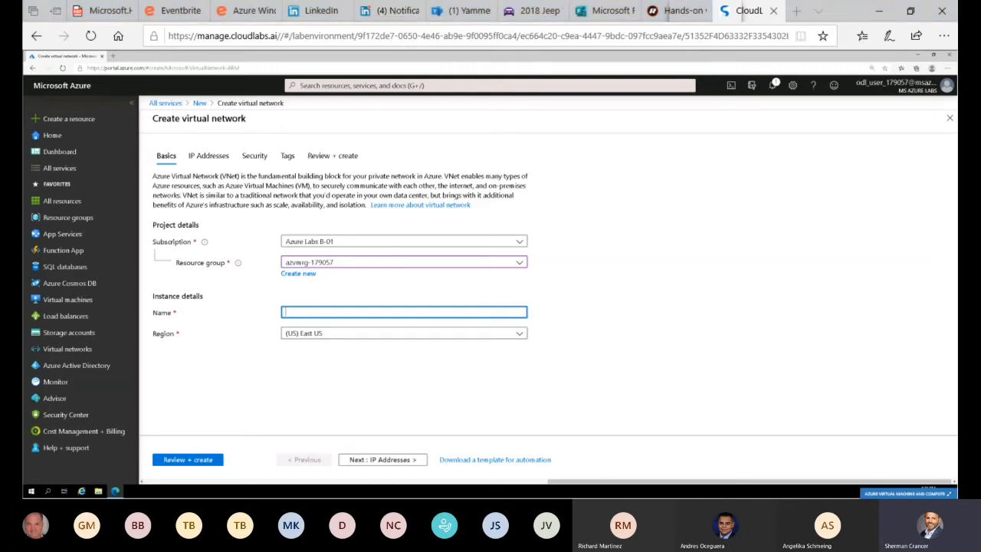
text(demo)
key(BackSpace)
key(BackSpace)
key(BackSpace)
key(BackSpace)
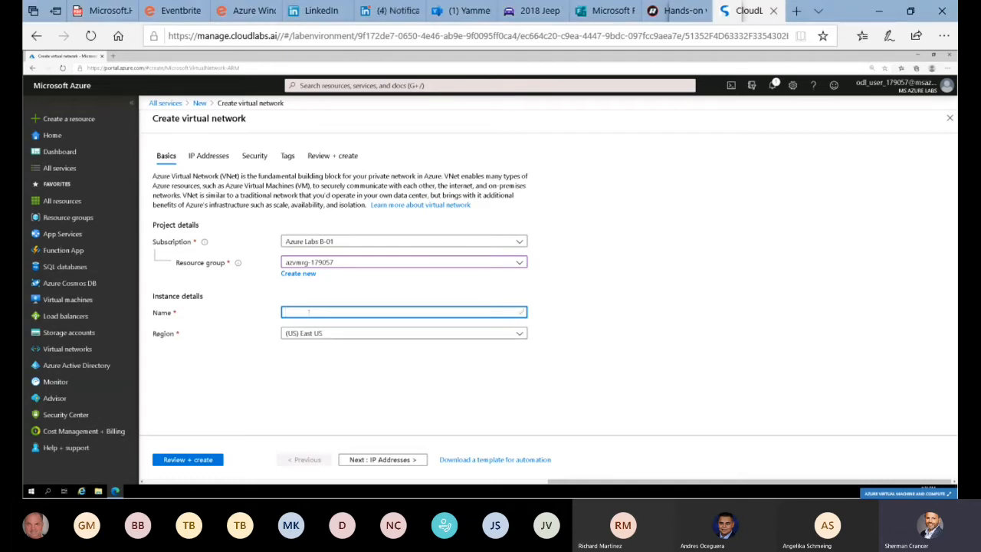
text(DemoLab)
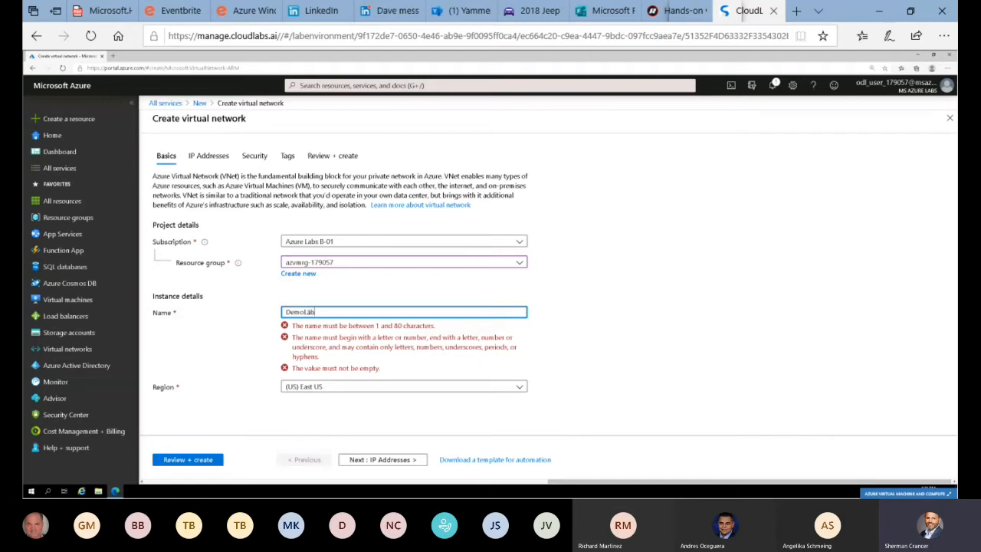
text(Vnet1)
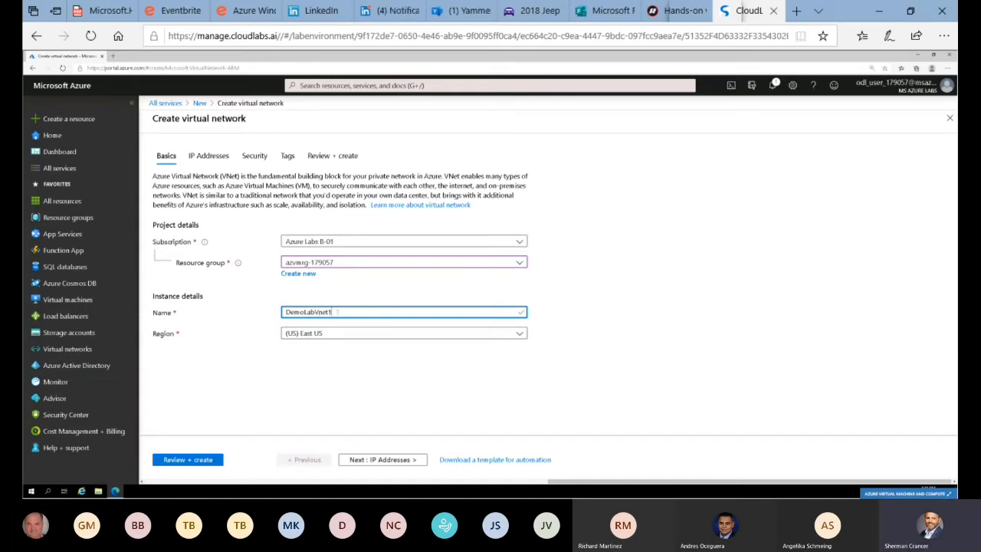
Look through the list of regions available for the virtual network
click(407, 339)
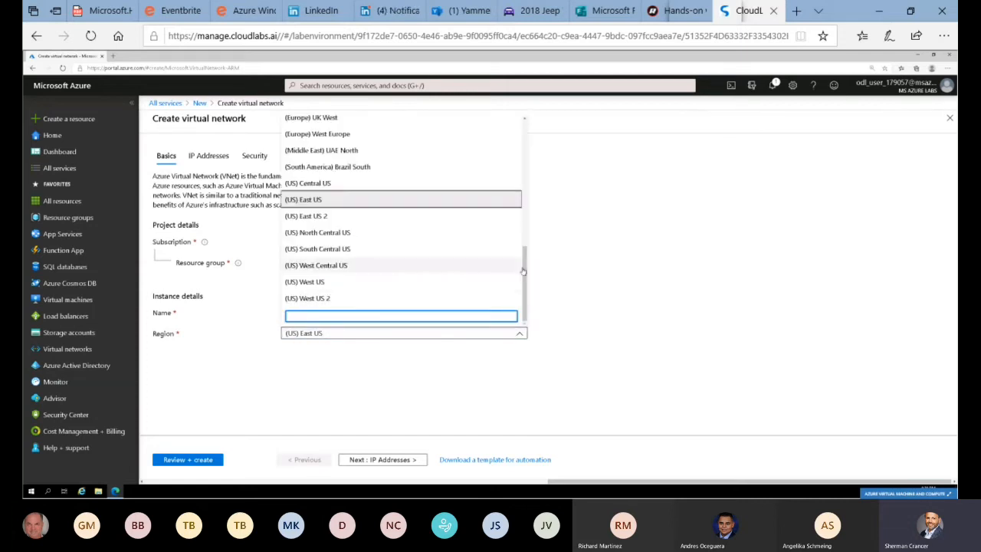
scroll(521, 273, up, 3)
scroll(515, 276, down, 3)
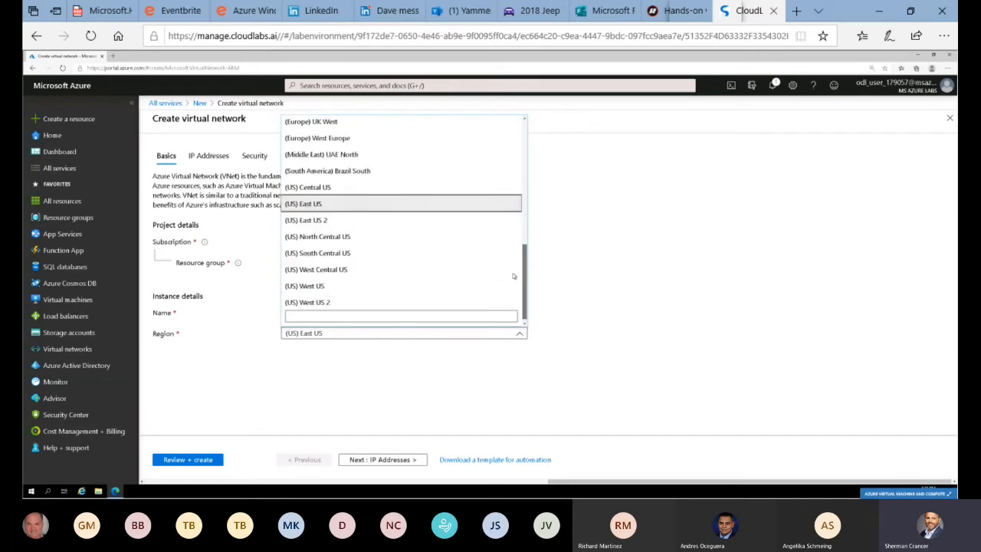
scroll(512, 279, down, 1)
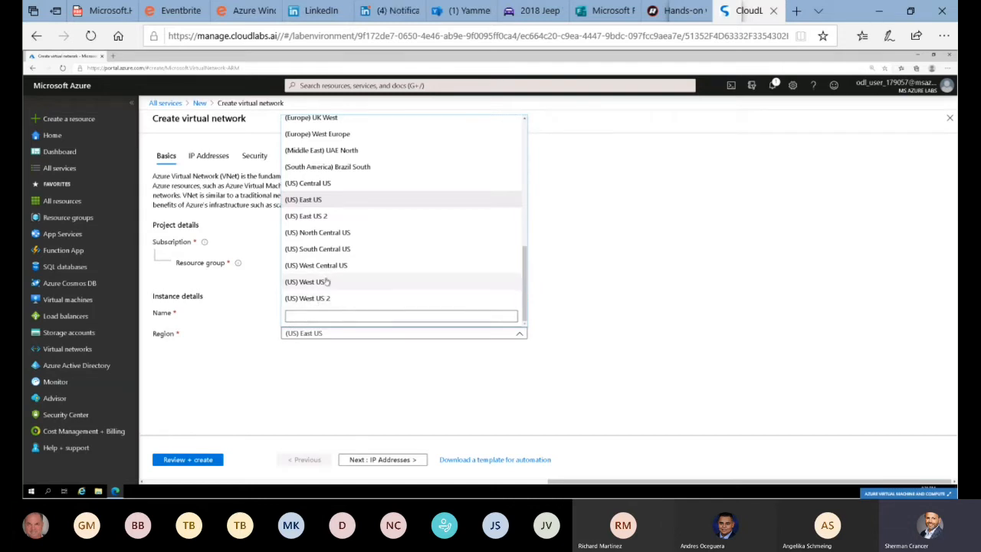
click(247, 242)
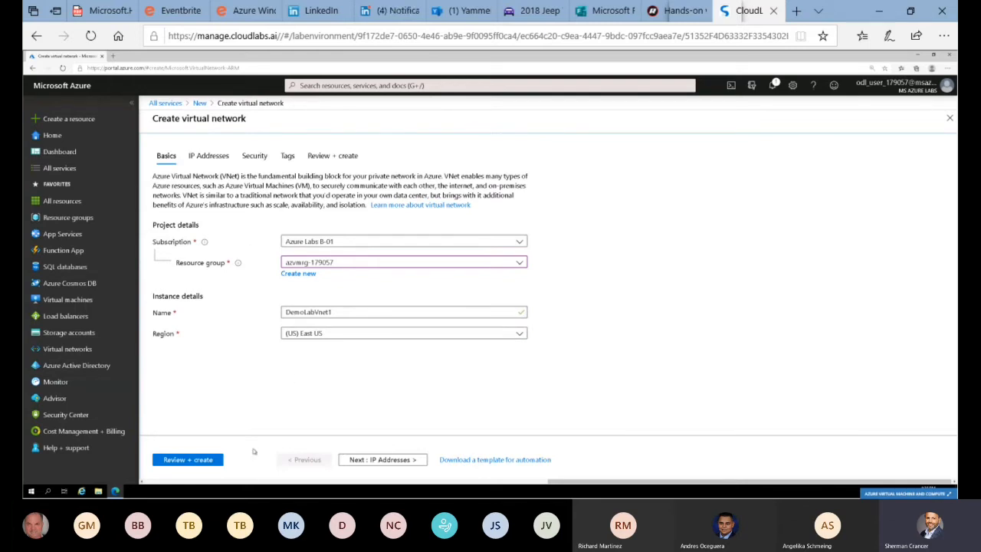
Replace the virtual network's default IPv4 address space with 10.2.0.0/24
click(377, 460)
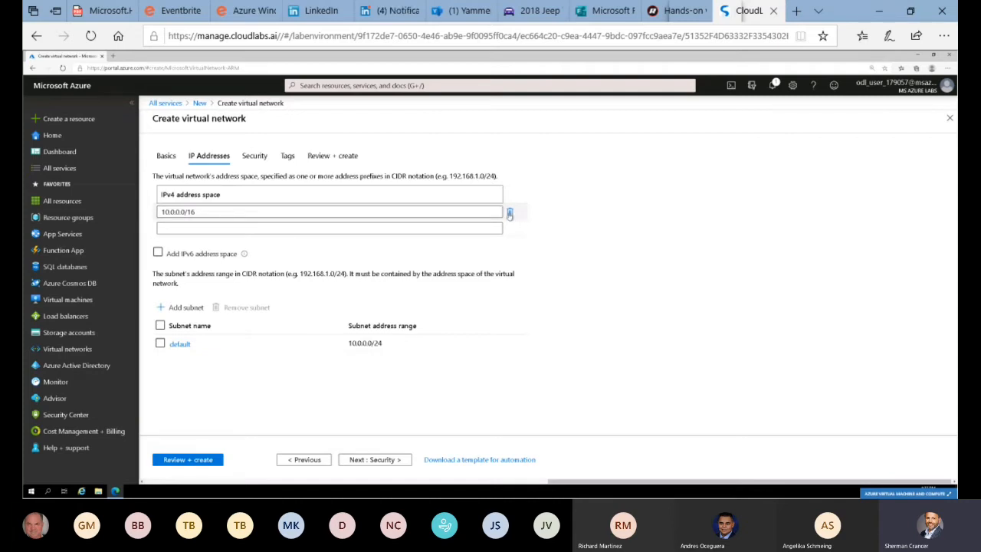
click(510, 211)
click(212, 213)
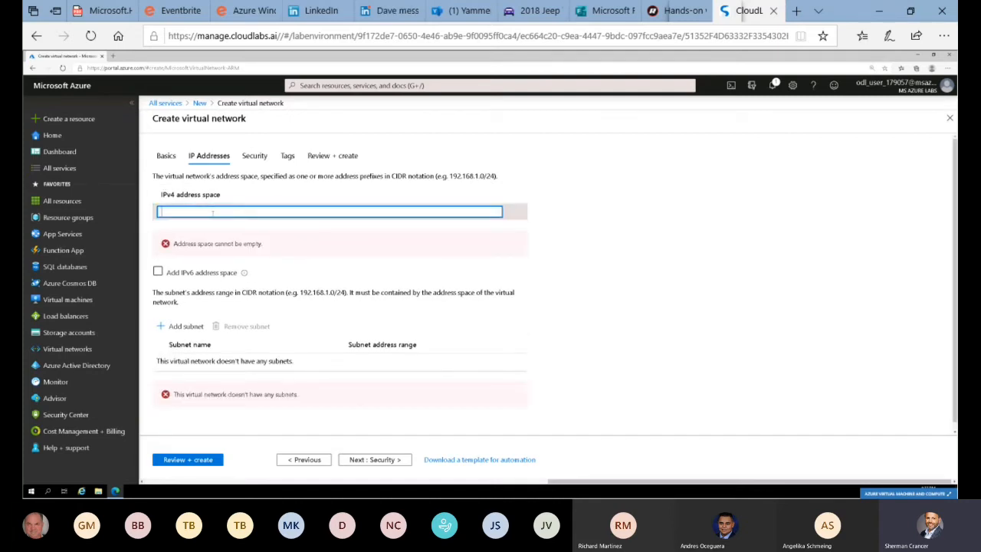
text(10.2)
text(.0.0/24)
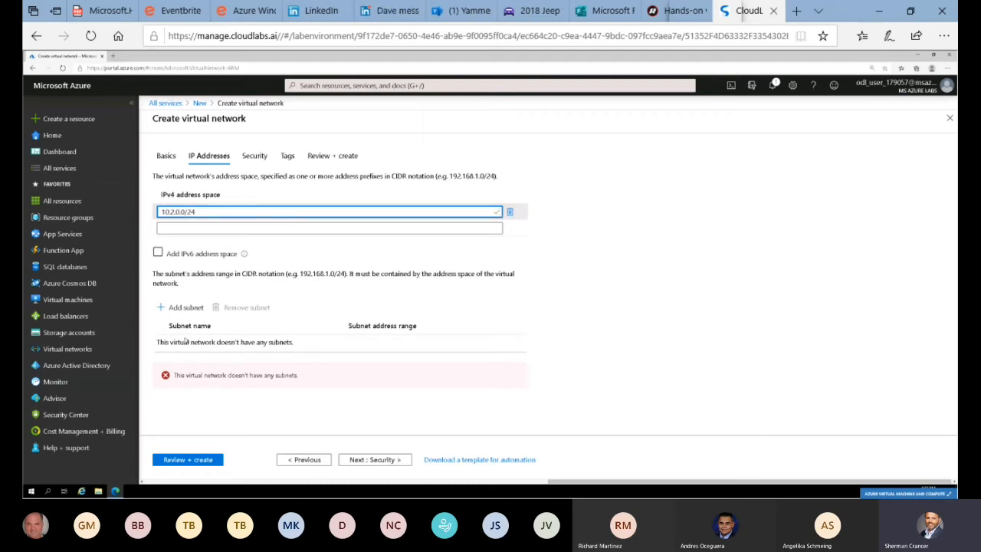
Add a subnet named demolabsubnet with the address range 10.2.0.0/26 to the virtual network
click(178, 307)
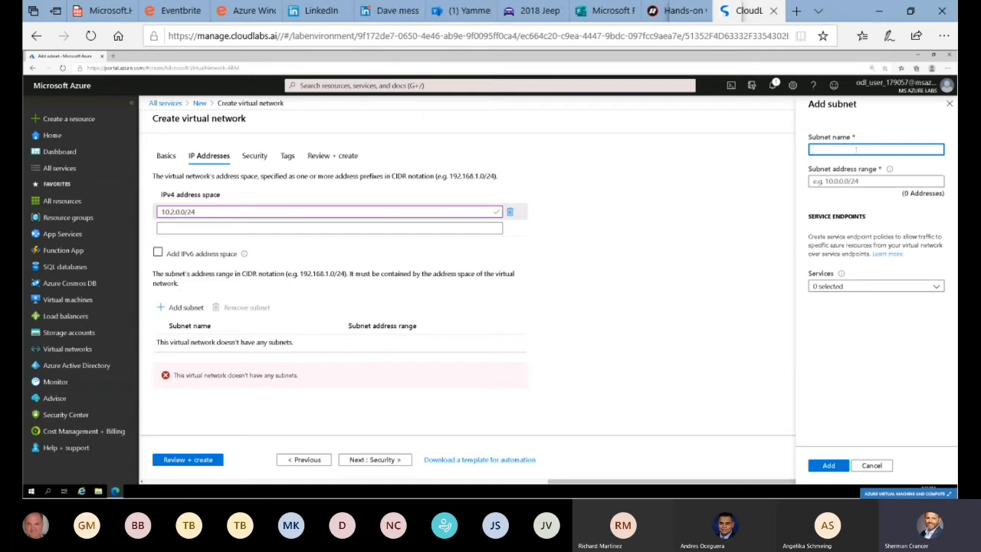
text(demolabsubnet)
key(Tab)
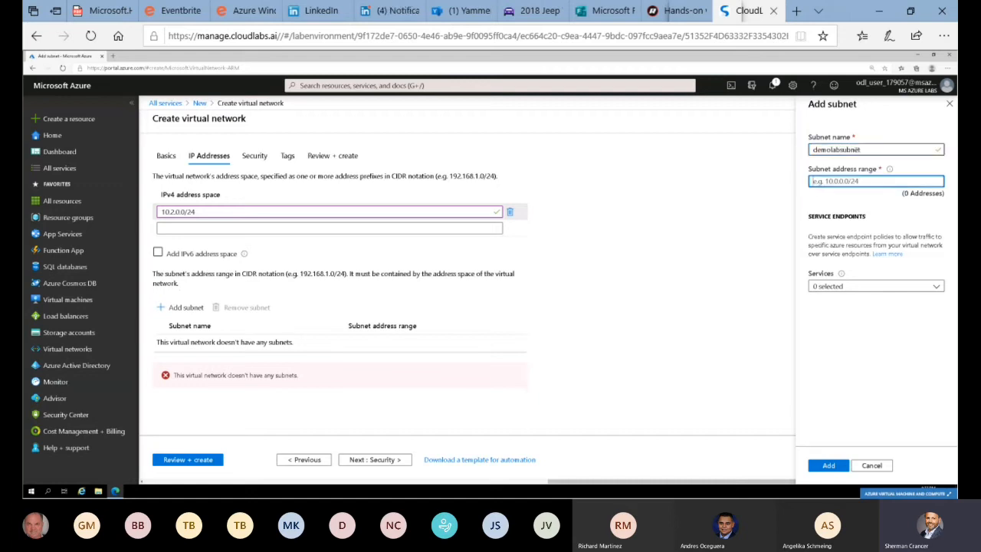
text(10.2.0)
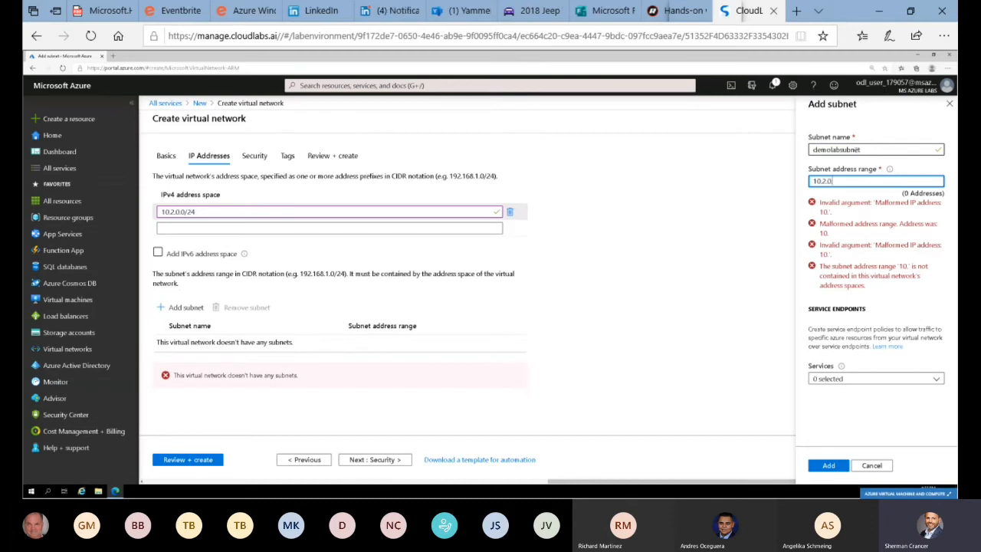
text(.0/)
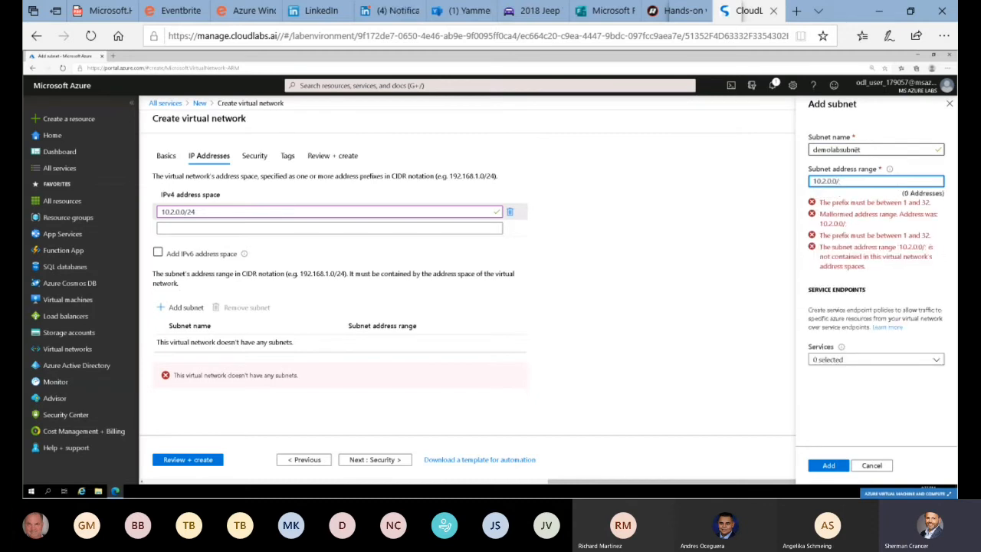
text(26)
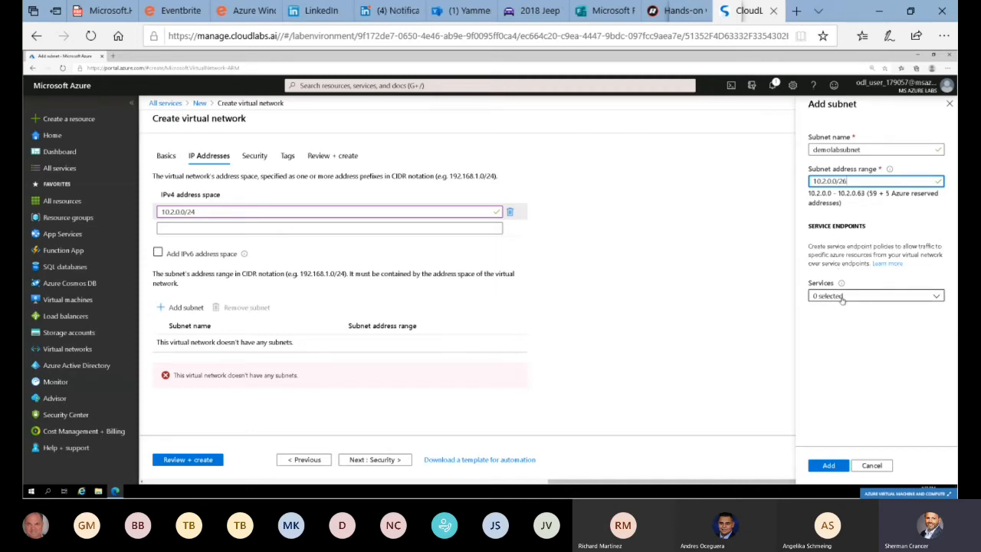
click(839, 469)
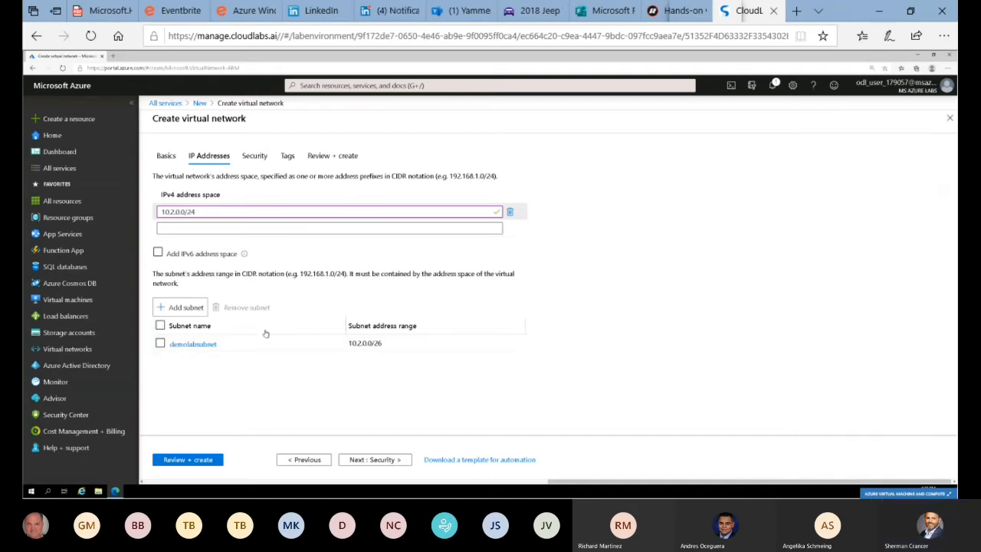
Select demolabsubnet and create the virtual network with the default security settings and no tags
click(160, 343)
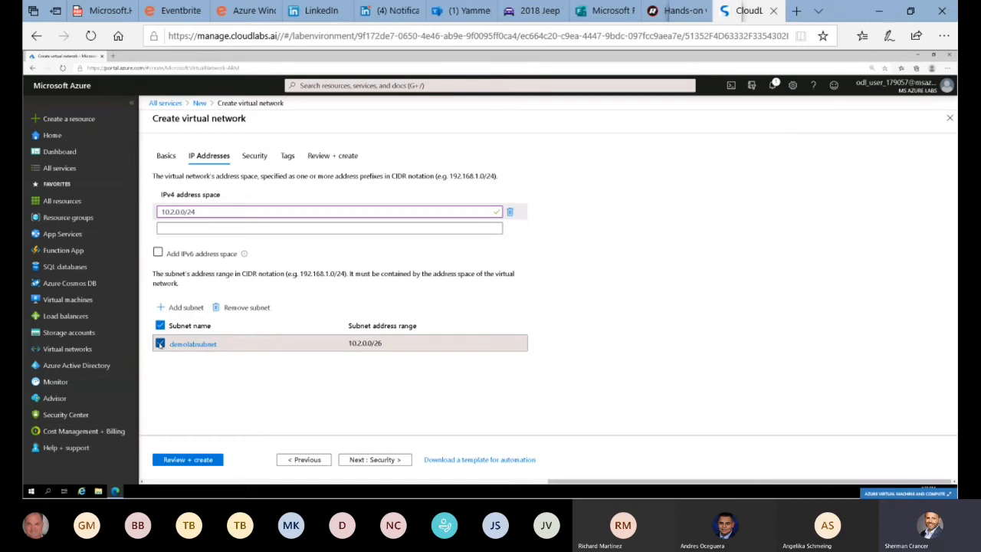
click(383, 460)
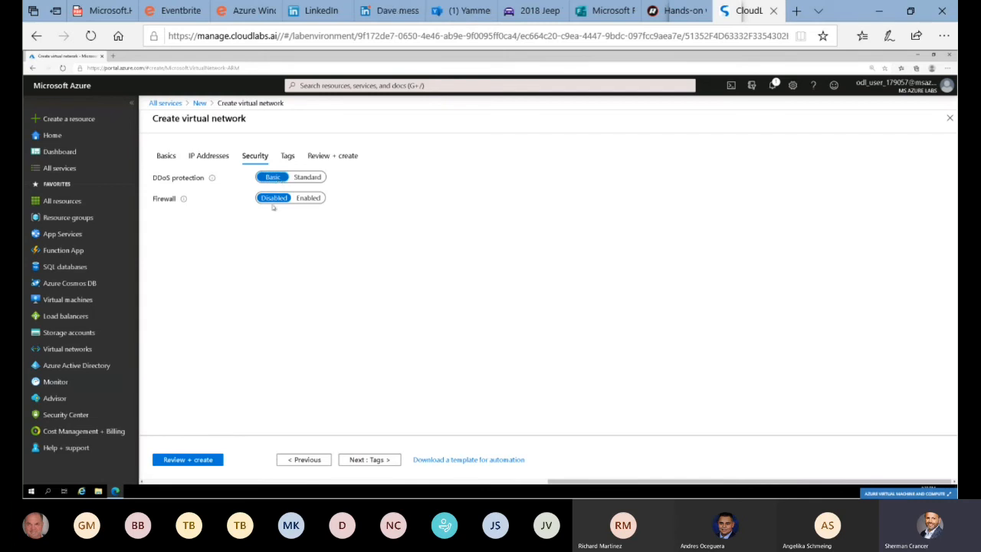
click(372, 460)
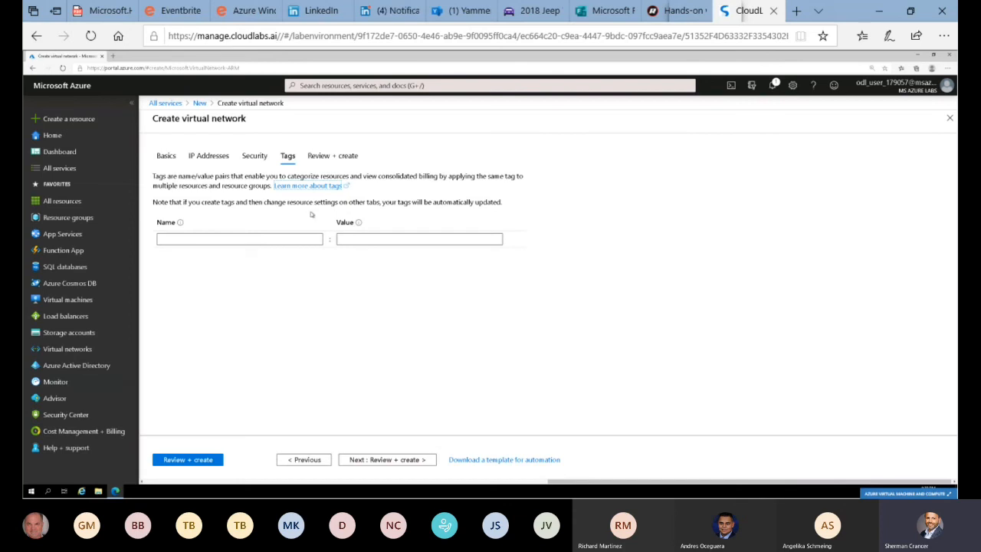
click(395, 459)
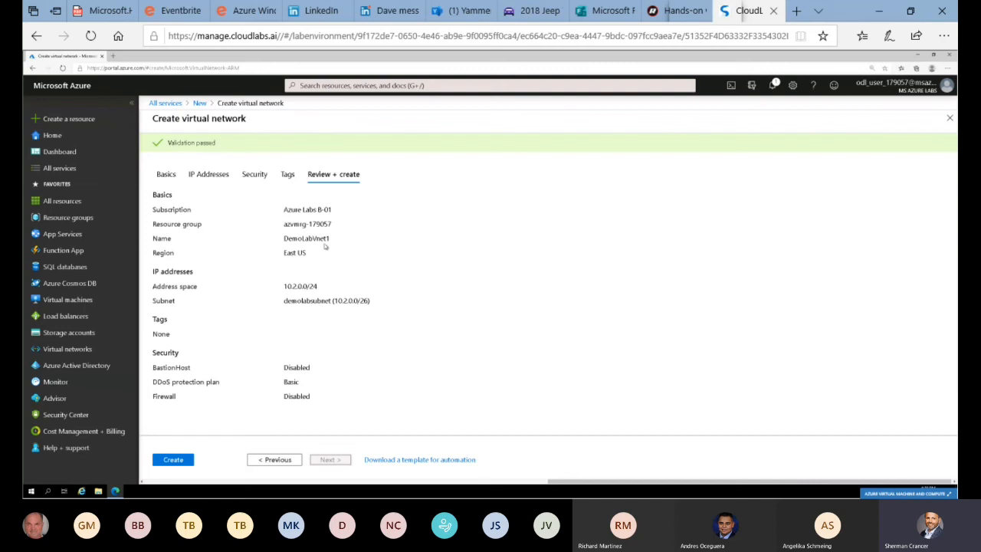
click(174, 460)
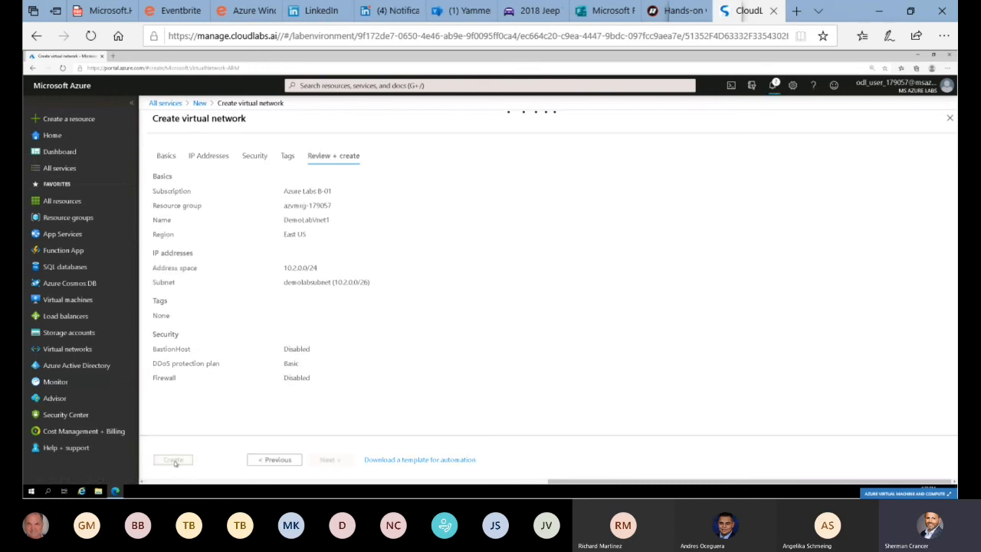